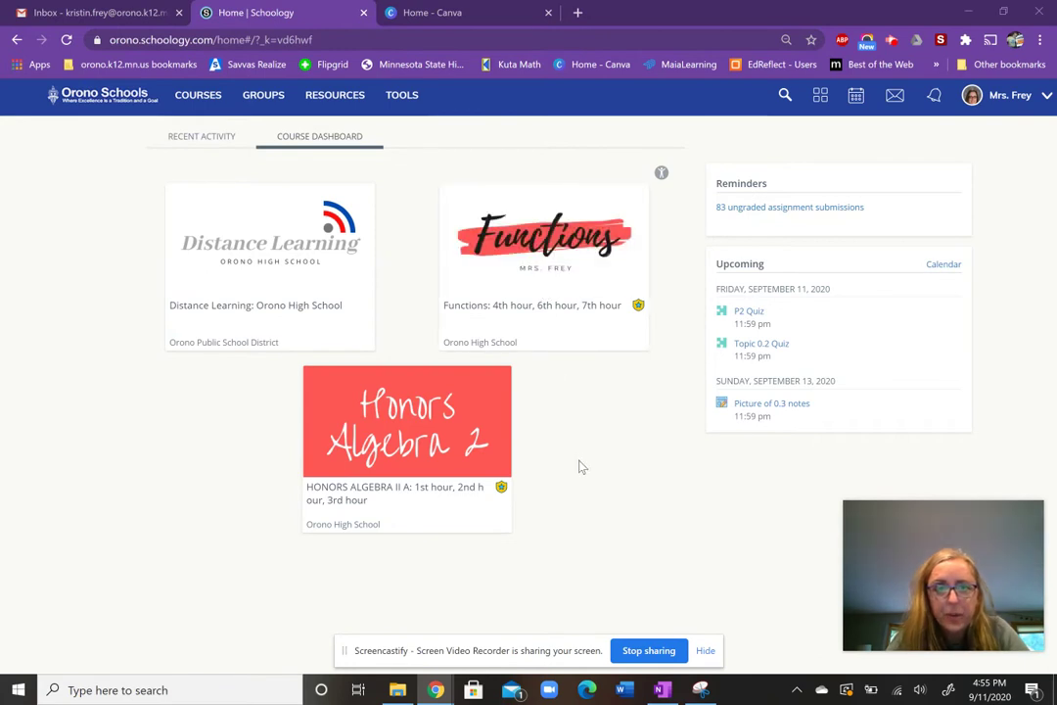
From the Canva home page, start a new blank Logo design
click(474, 9)
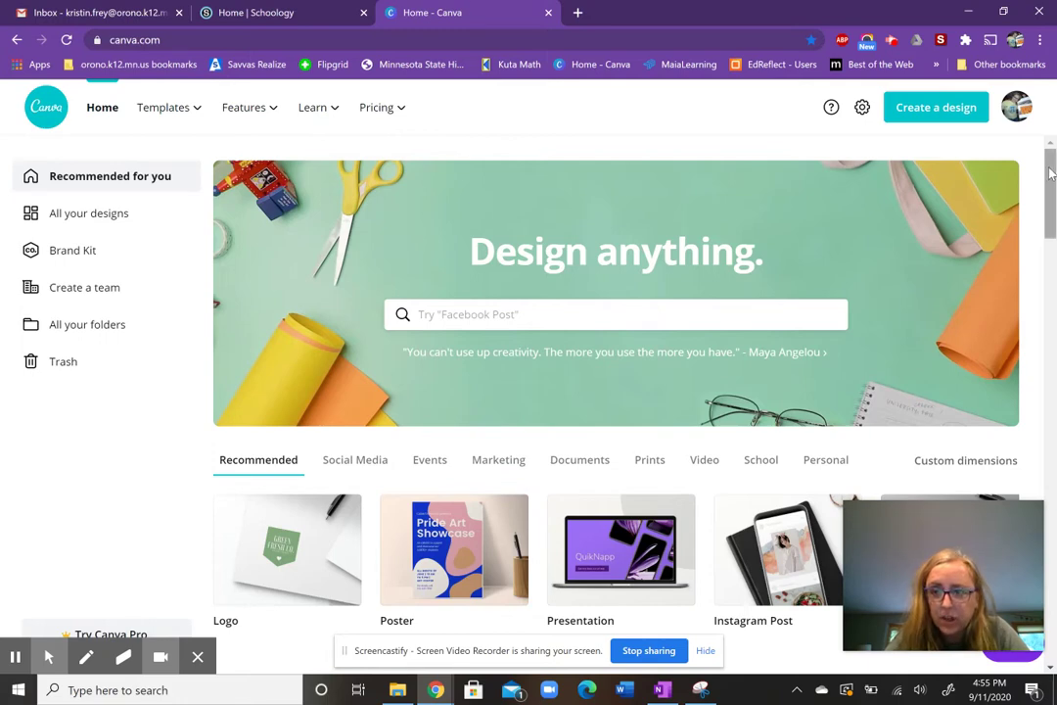
scroll(1047, 165, down, 4)
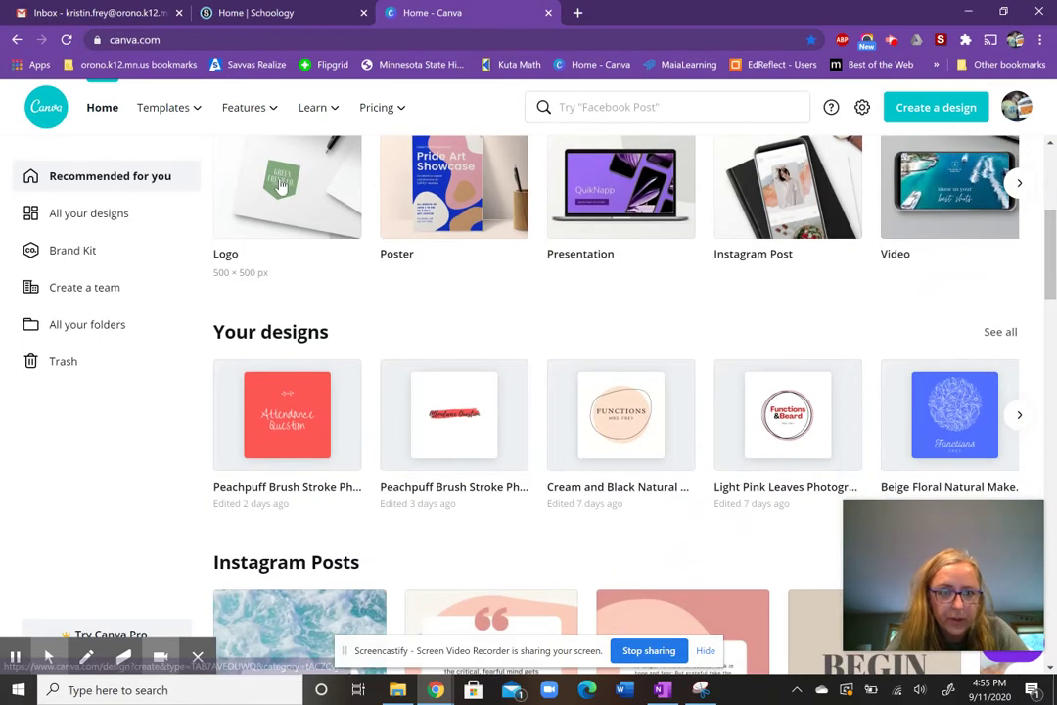
click(281, 185)
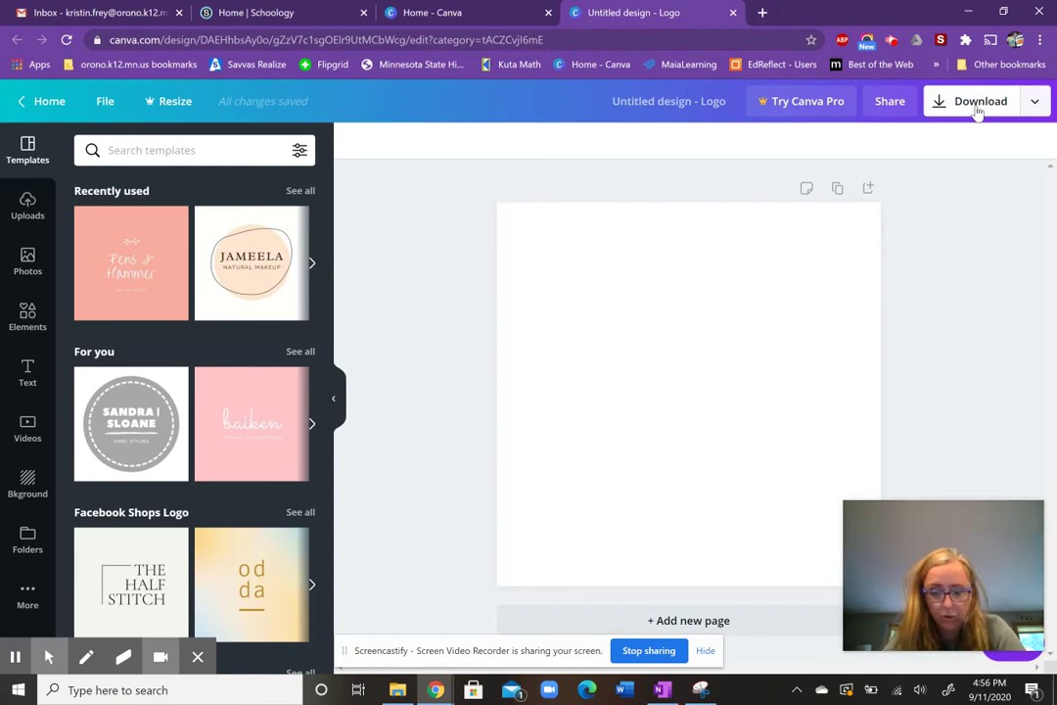
Minimize the smiley snip, close the Untitled Logo design tab, and return to the Schoology dashboard
click(688, 690)
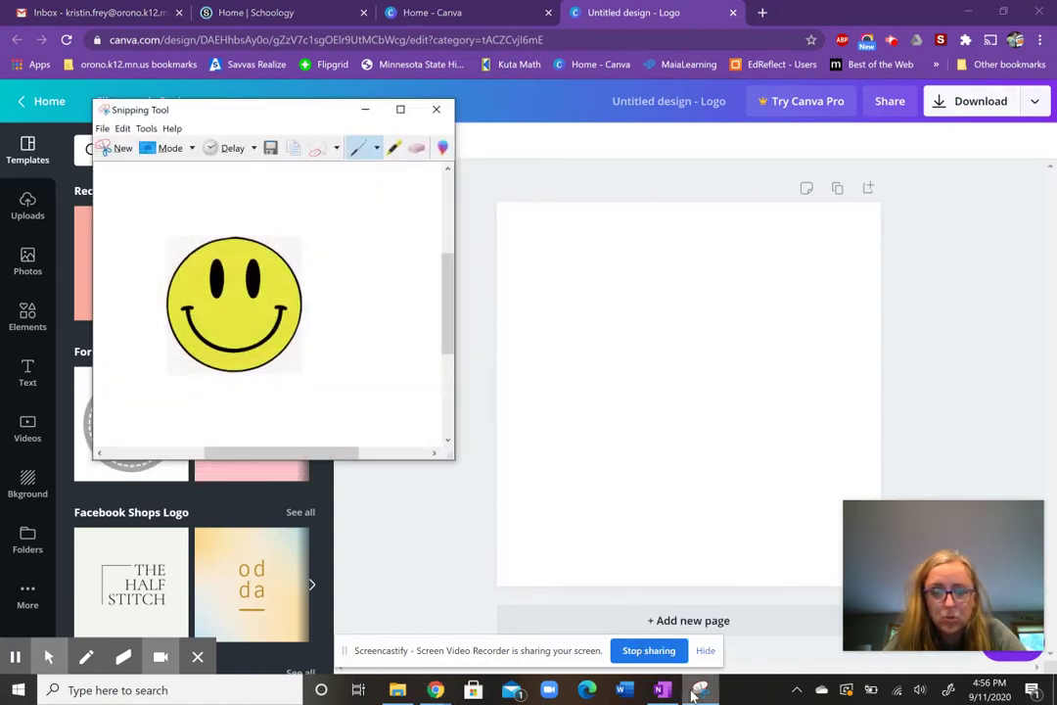
click(364, 109)
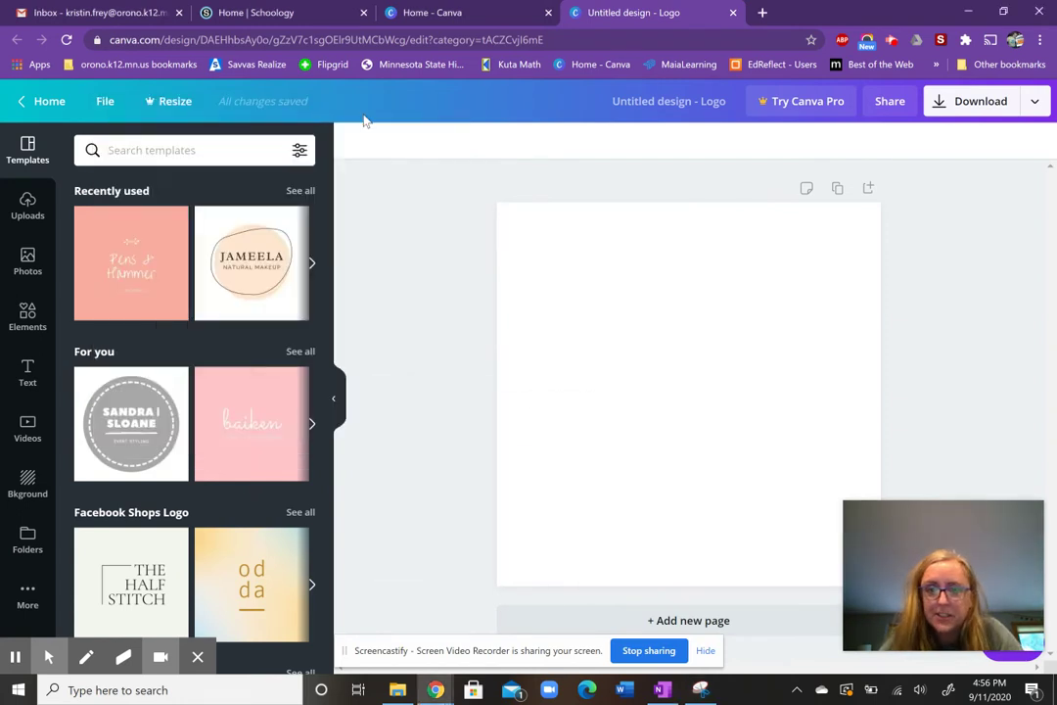
click(733, 12)
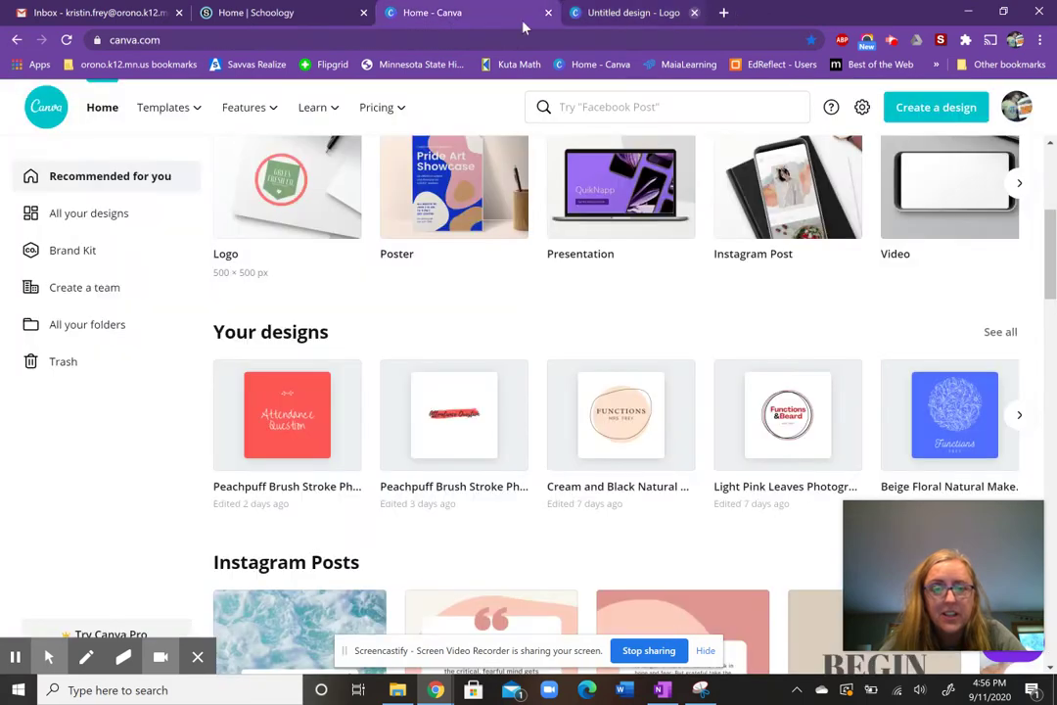
click(253, 14)
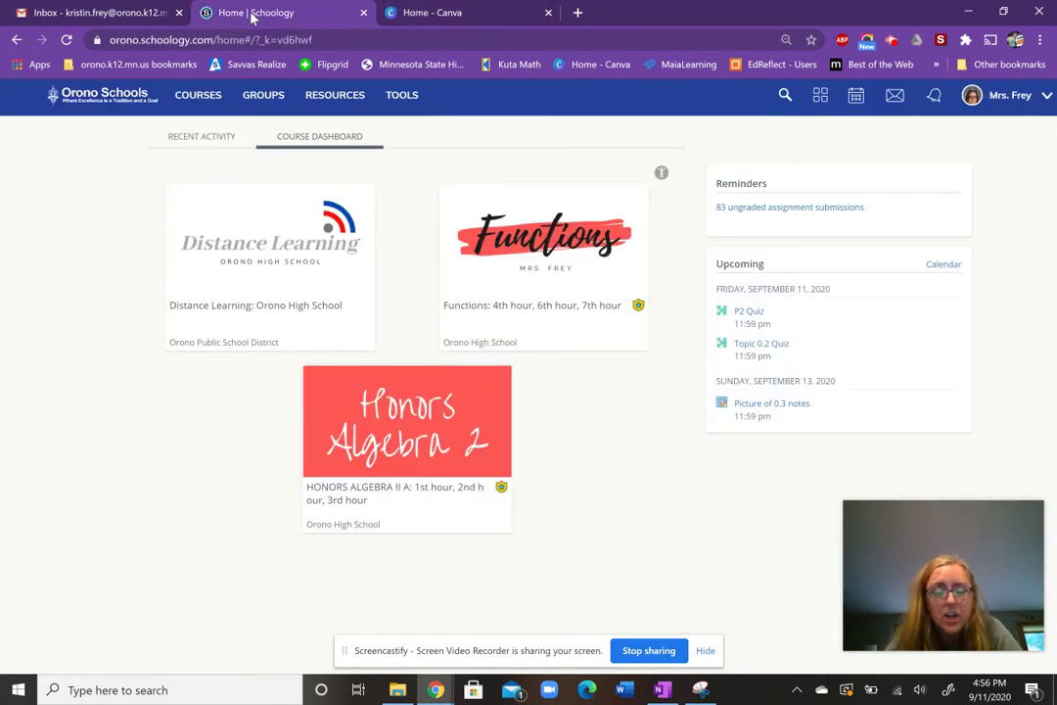
Go to Functions, Week 1, Friday 9/11, view TDN, then open Attendance Question
click(489, 238)
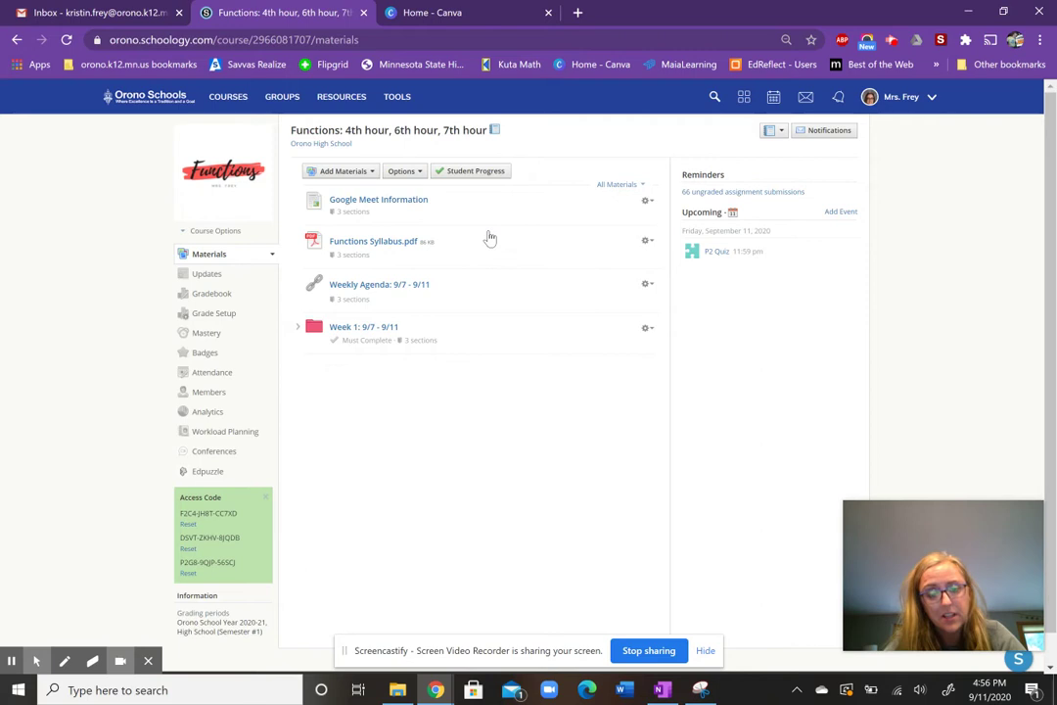
click(351, 335)
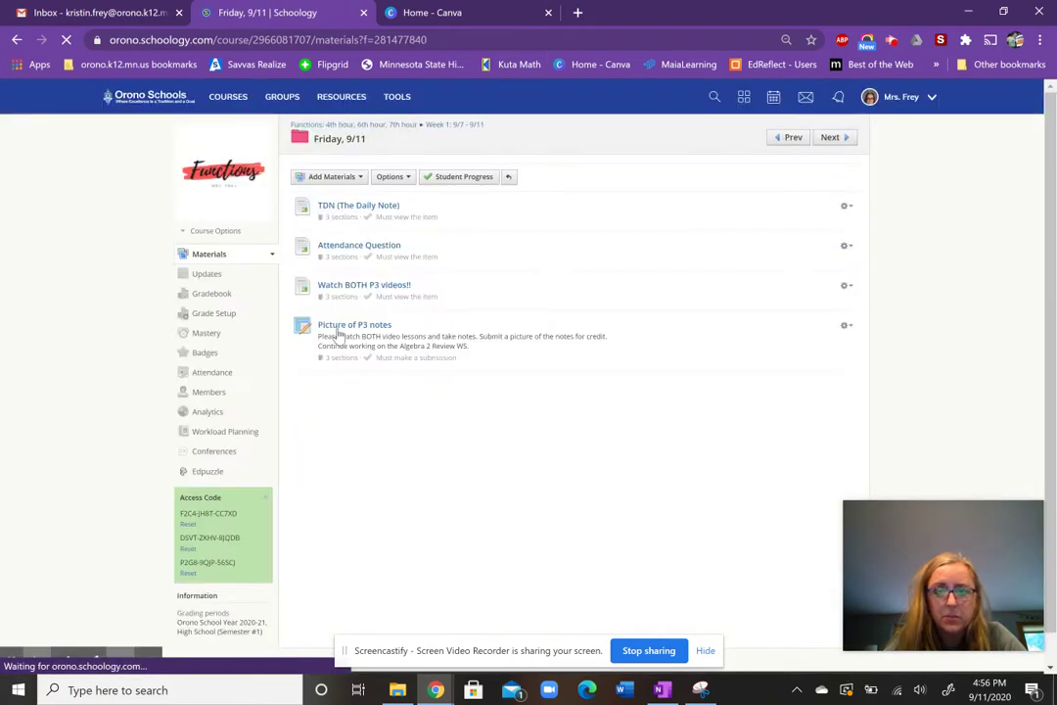
click(361, 208)
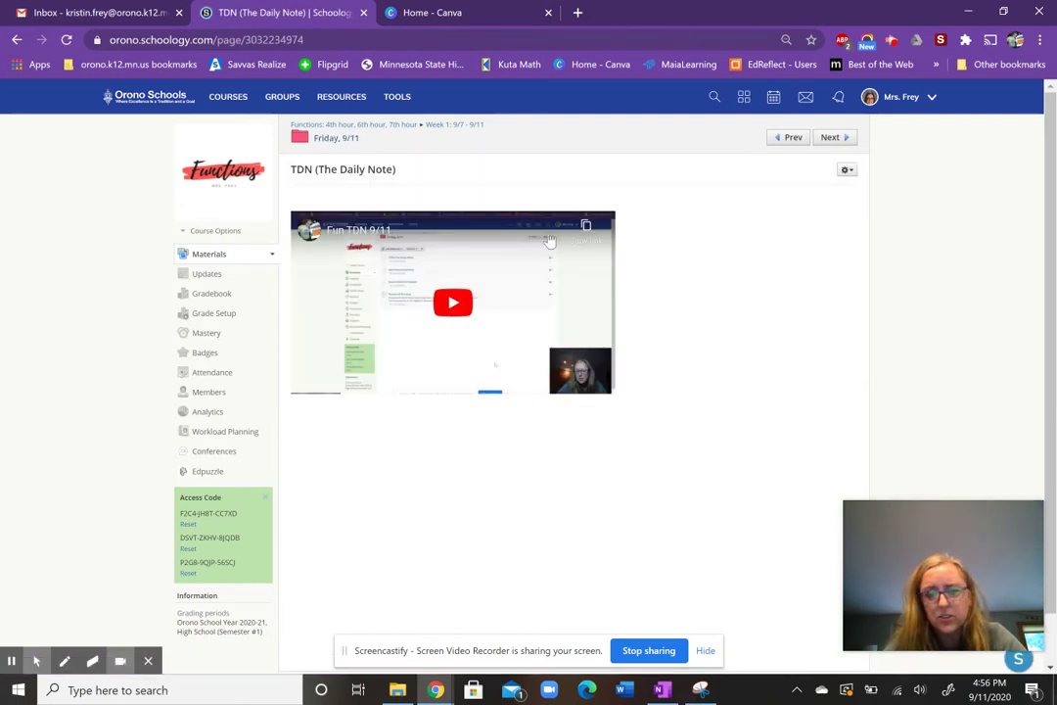
click(17, 41)
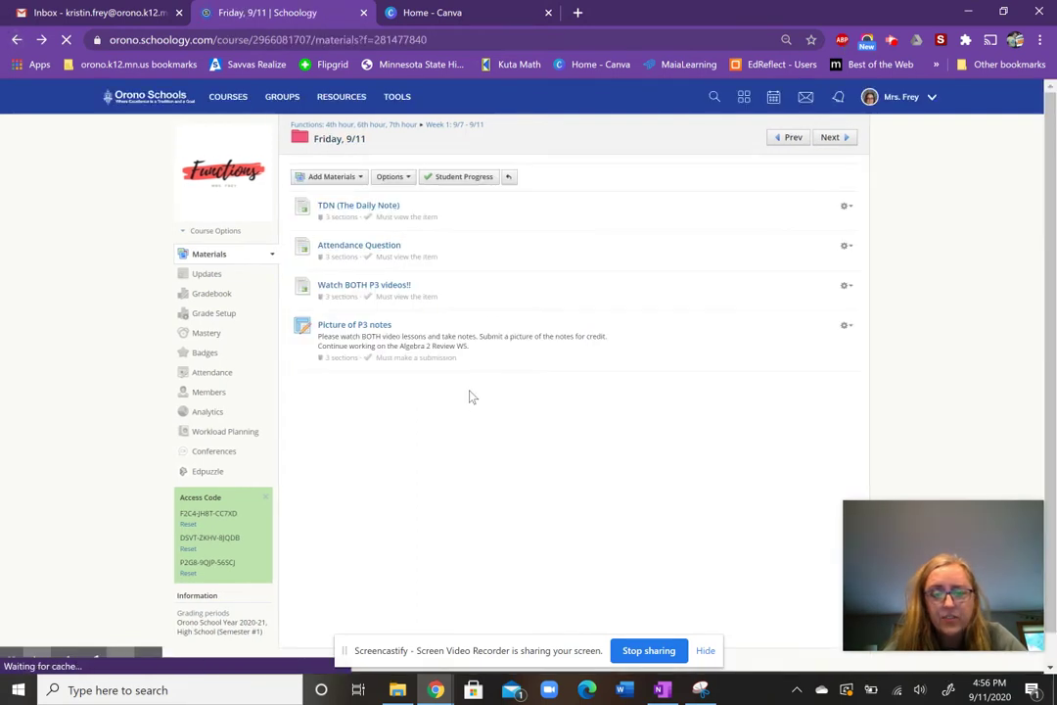
click(362, 250)
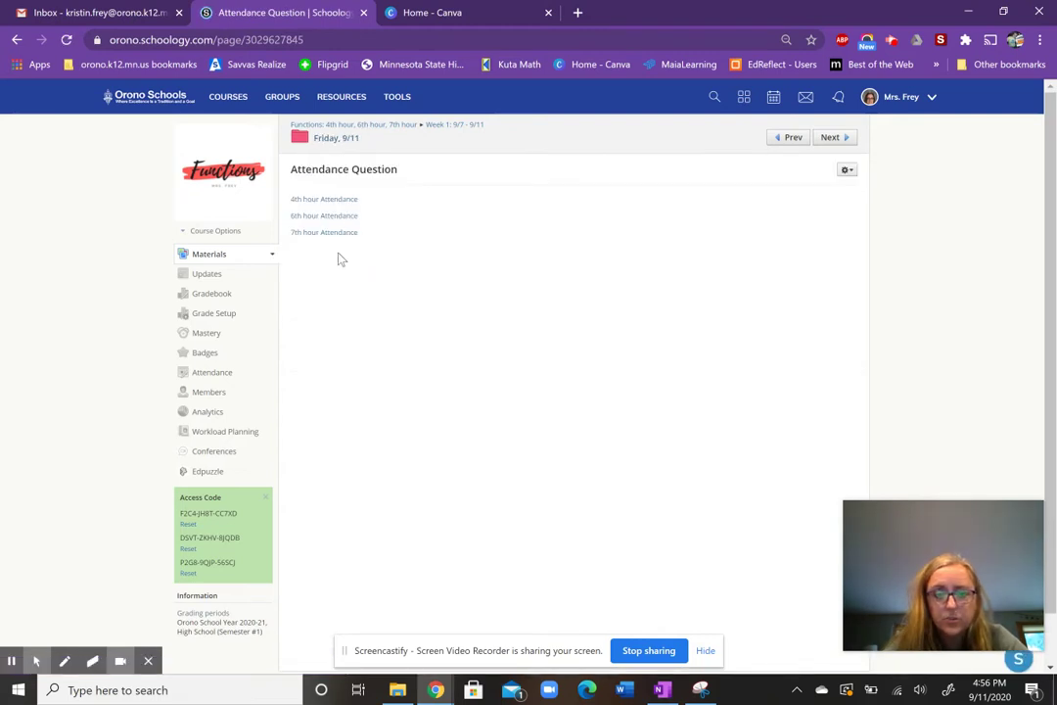
Open the 4th hour Attendance Google Doc and scroll through the student answer table
click(335, 200)
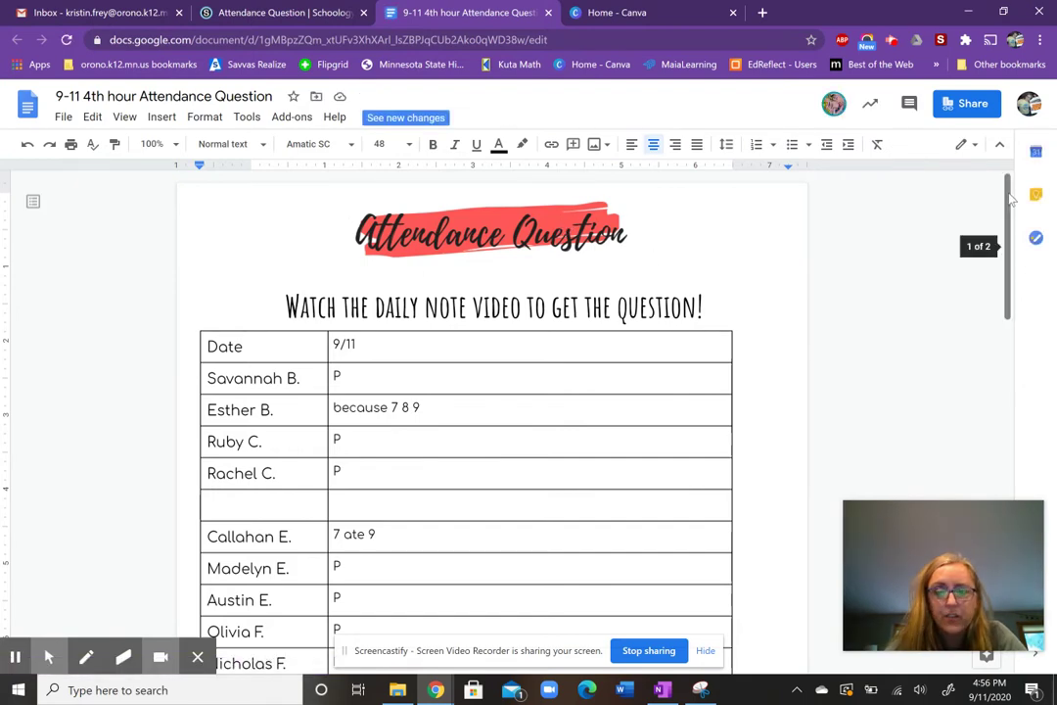
mouse_move(1009, 201)
mouse_down()
mouse_move(1009, 223)
mouse_move(1009, 212)
mouse_up()
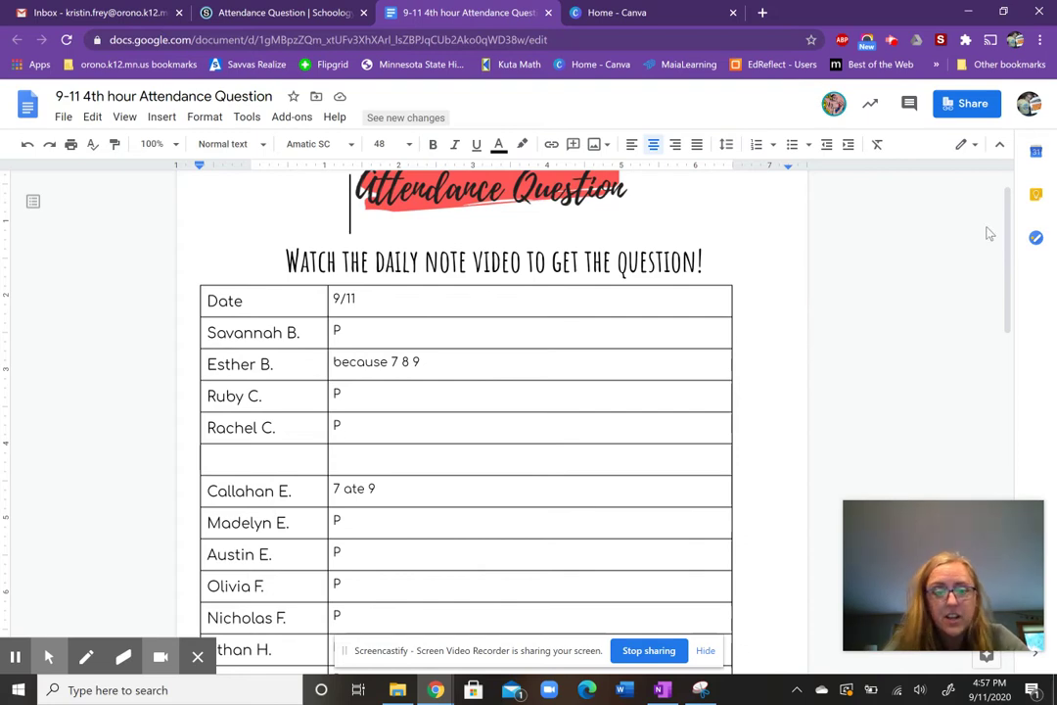
drag(1009, 238, 1021, 475)
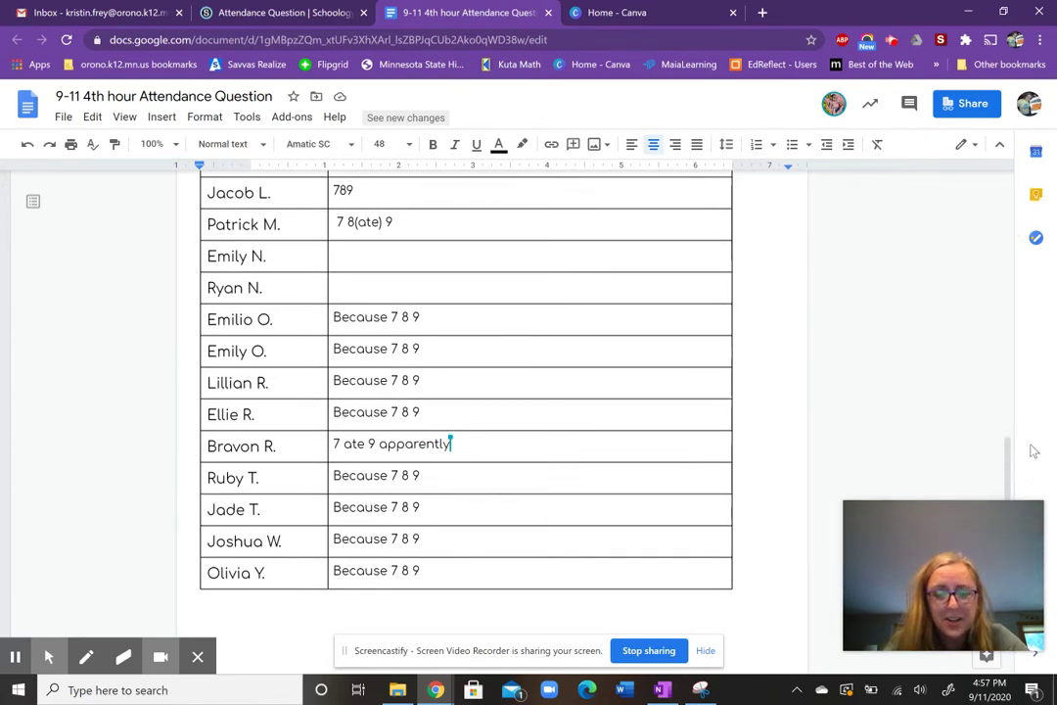
drag(1018, 462, 1034, 242)
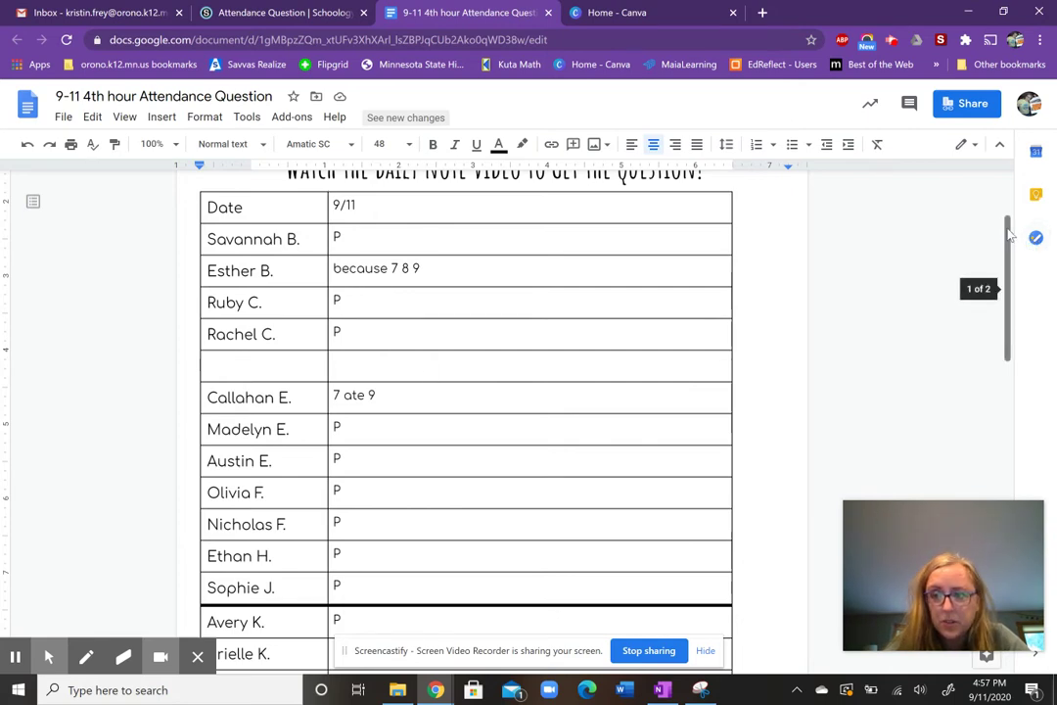
drag(1009, 235, 1018, 201)
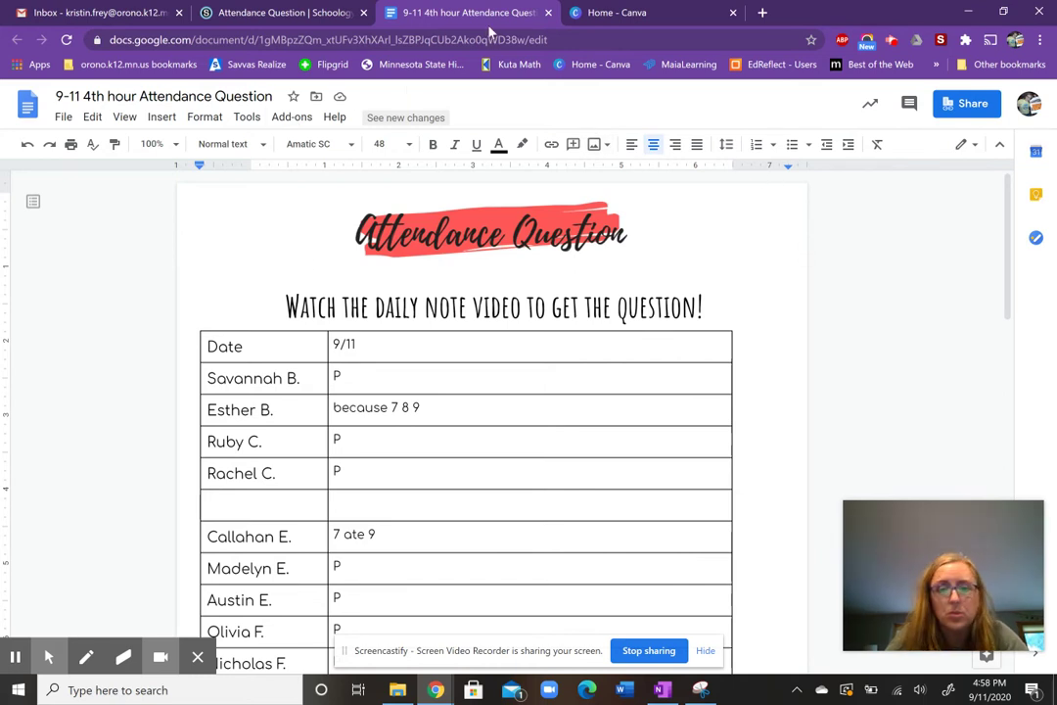
Go back to the Friday, 9/11 materials list and open the Add Materials menu
click(284, 12)
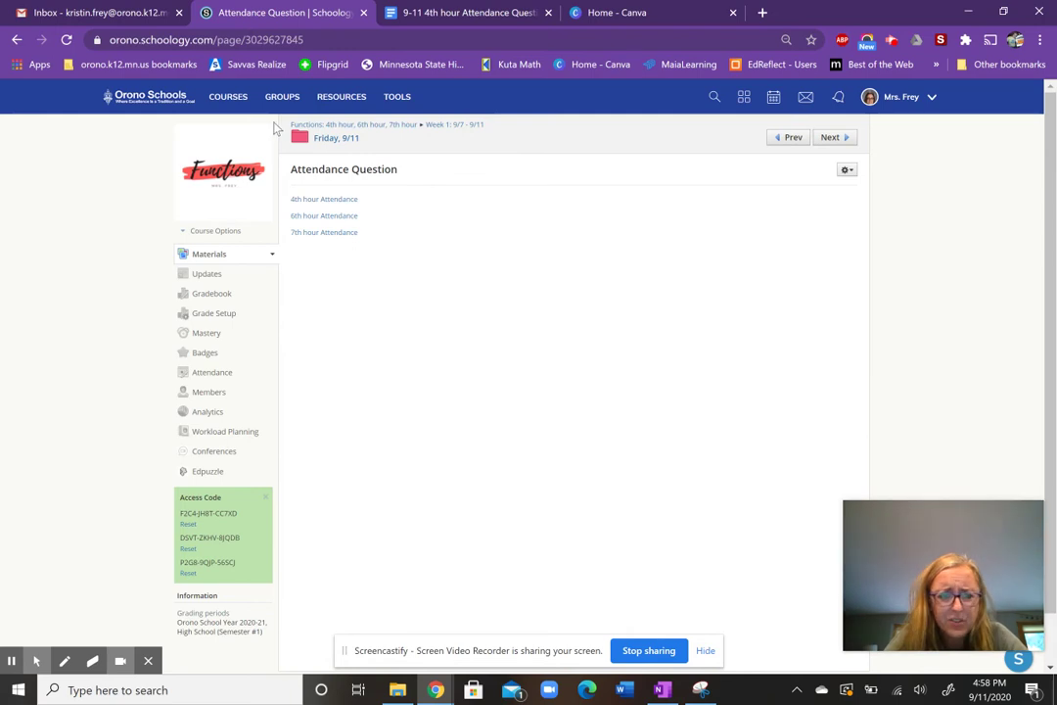
click(17, 41)
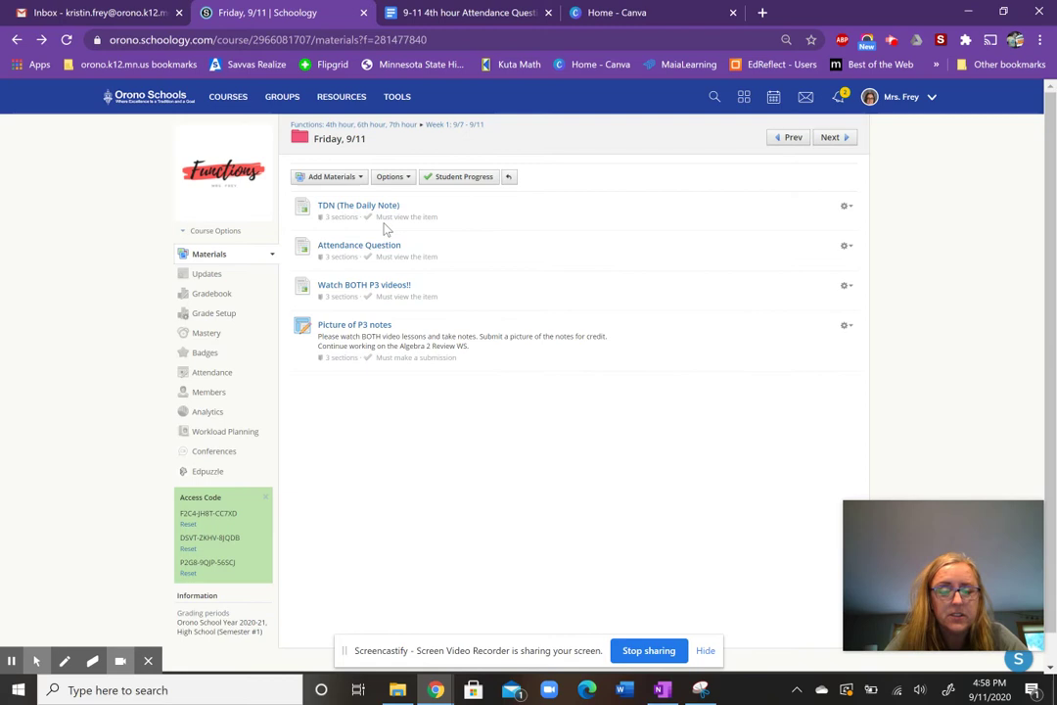
click(331, 178)
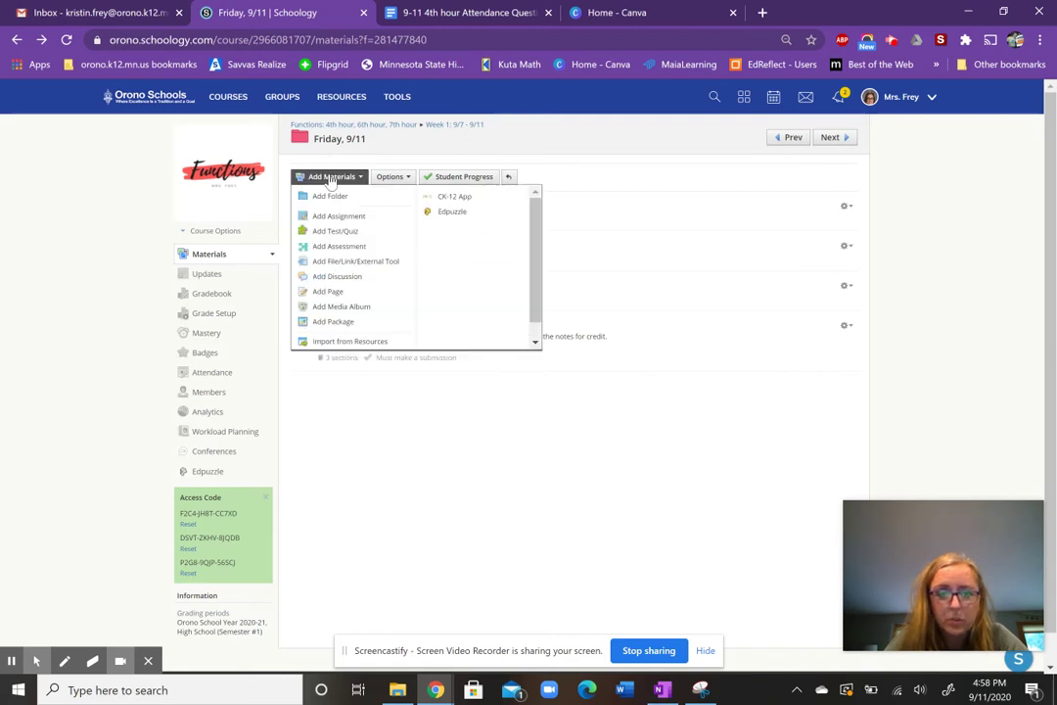
Add a new page titled 'Attendance Question' and start inserting a link in its body
click(331, 292)
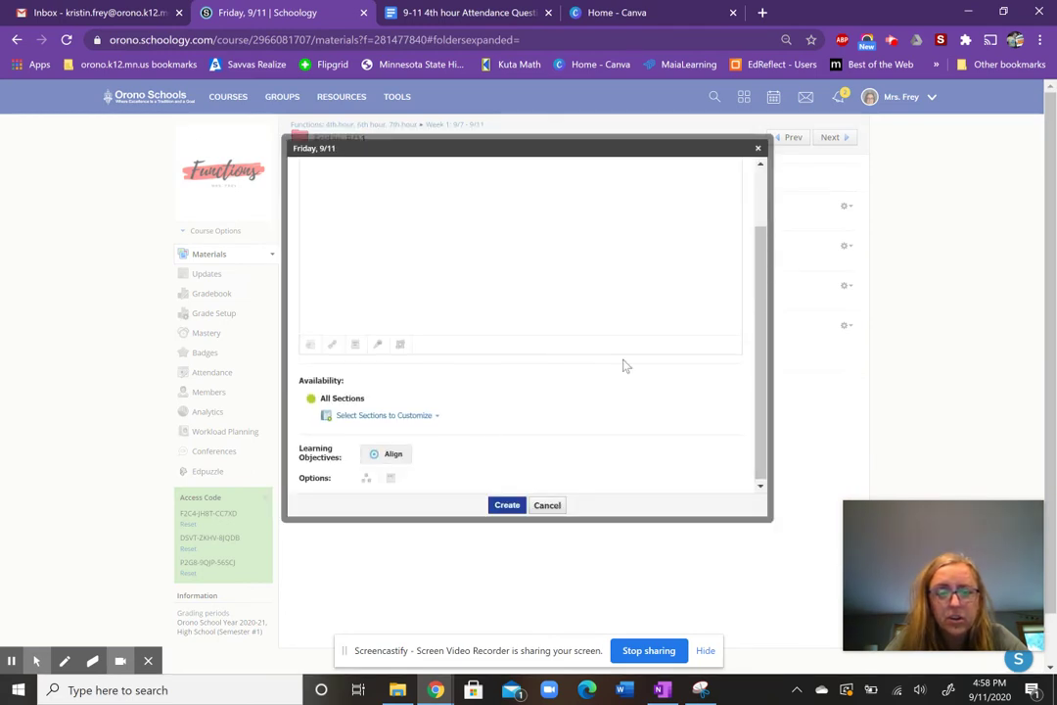
drag(765, 377, 786, 259)
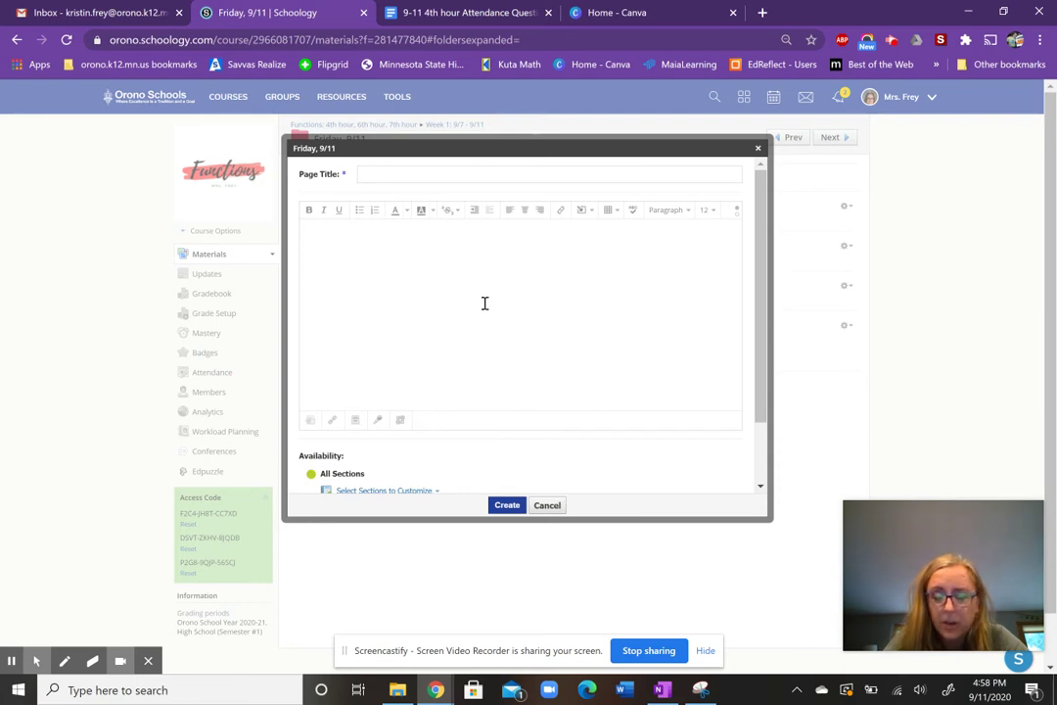
click(388, 176)
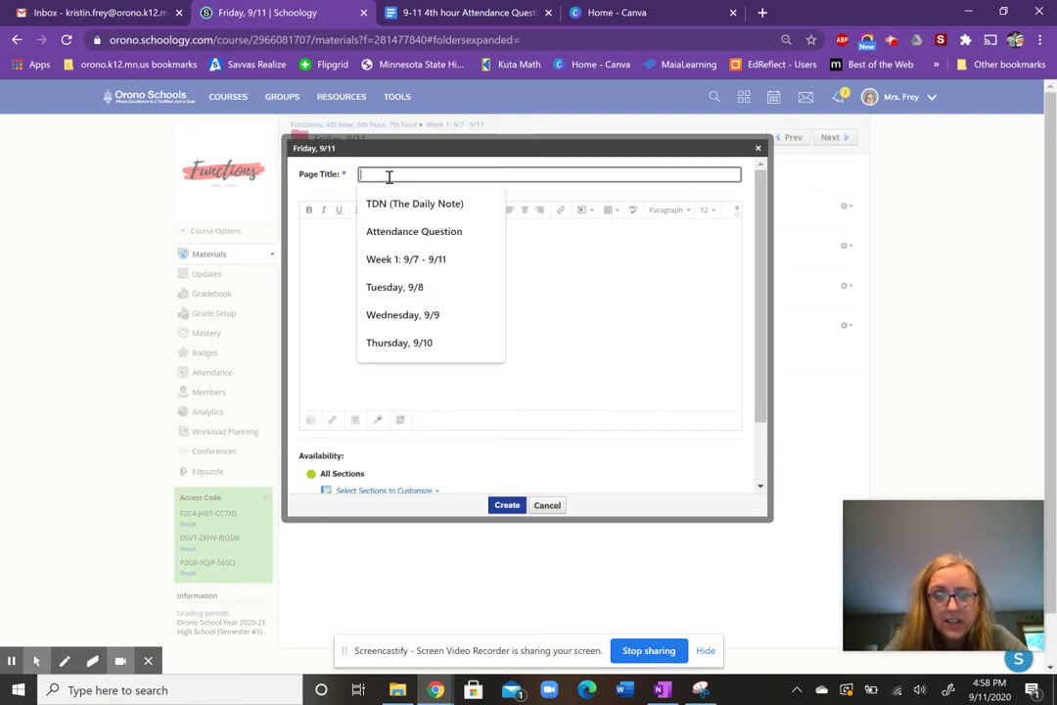
click(377, 231)
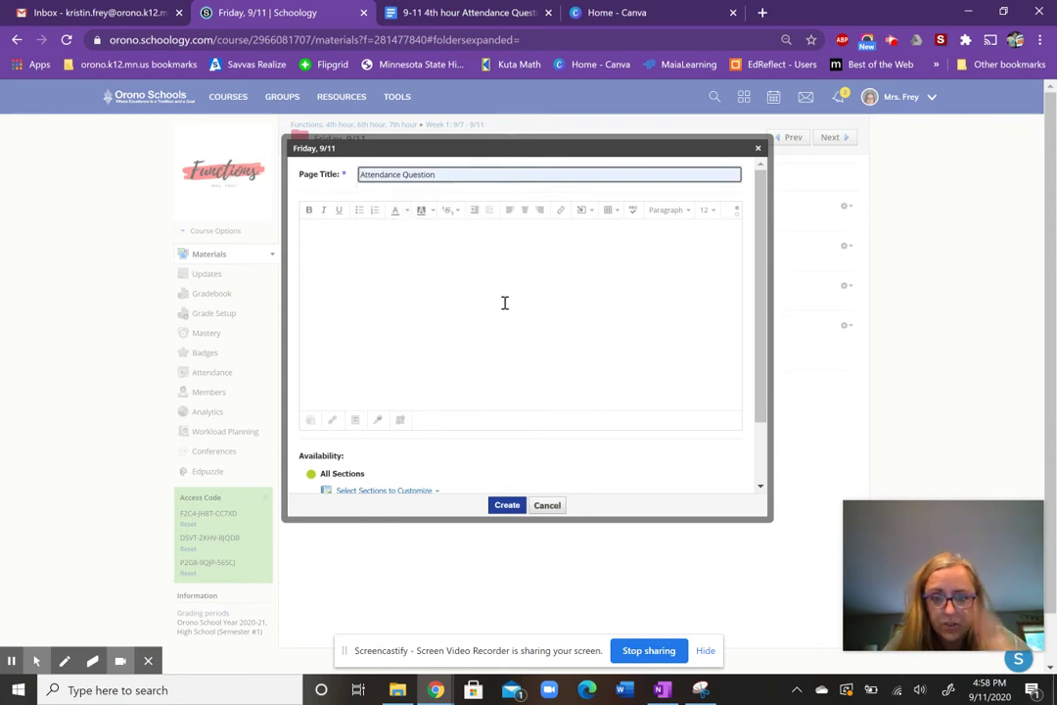
click(561, 209)
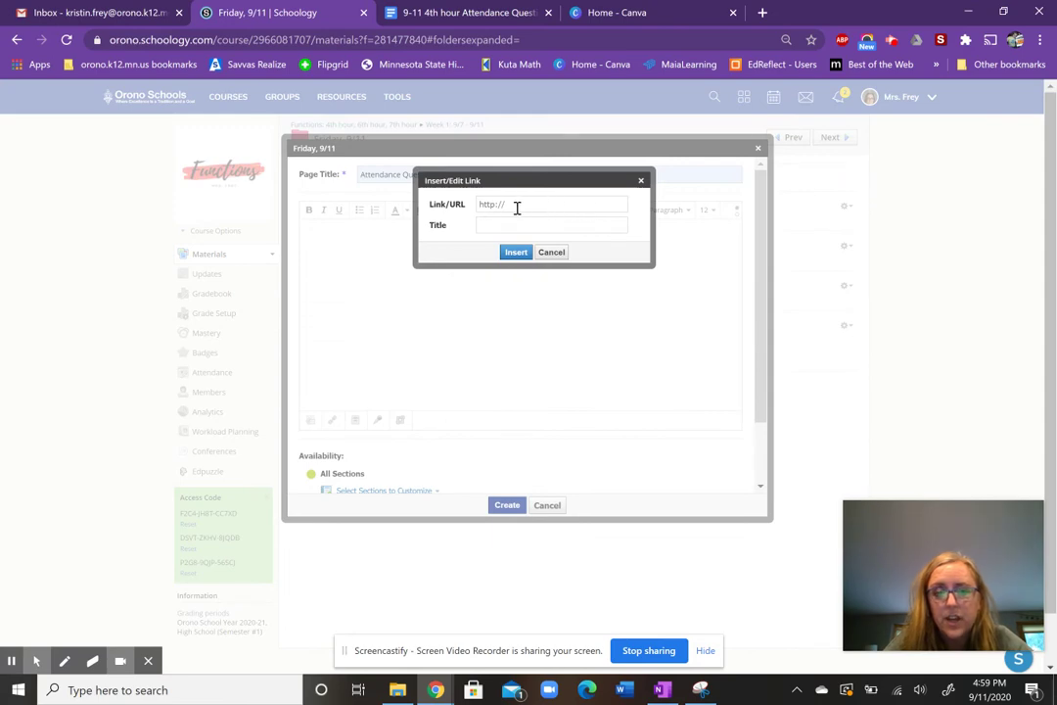
Copy the share link of the 9-11 4th hour Attendance Question Google Doc
click(462, 12)
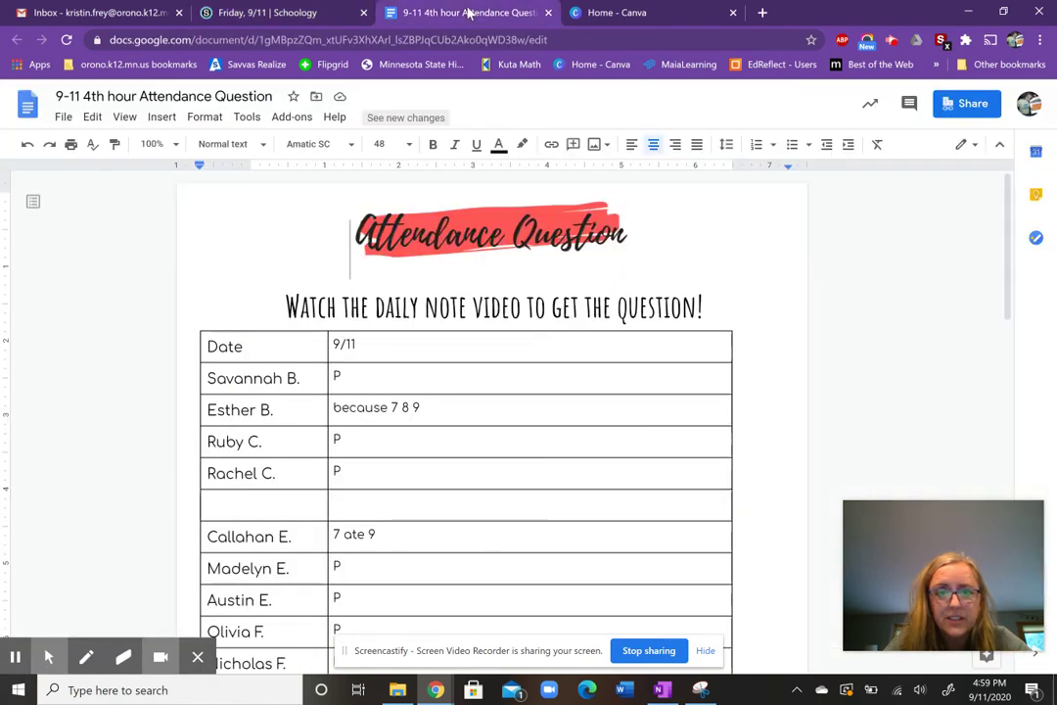
click(964, 112)
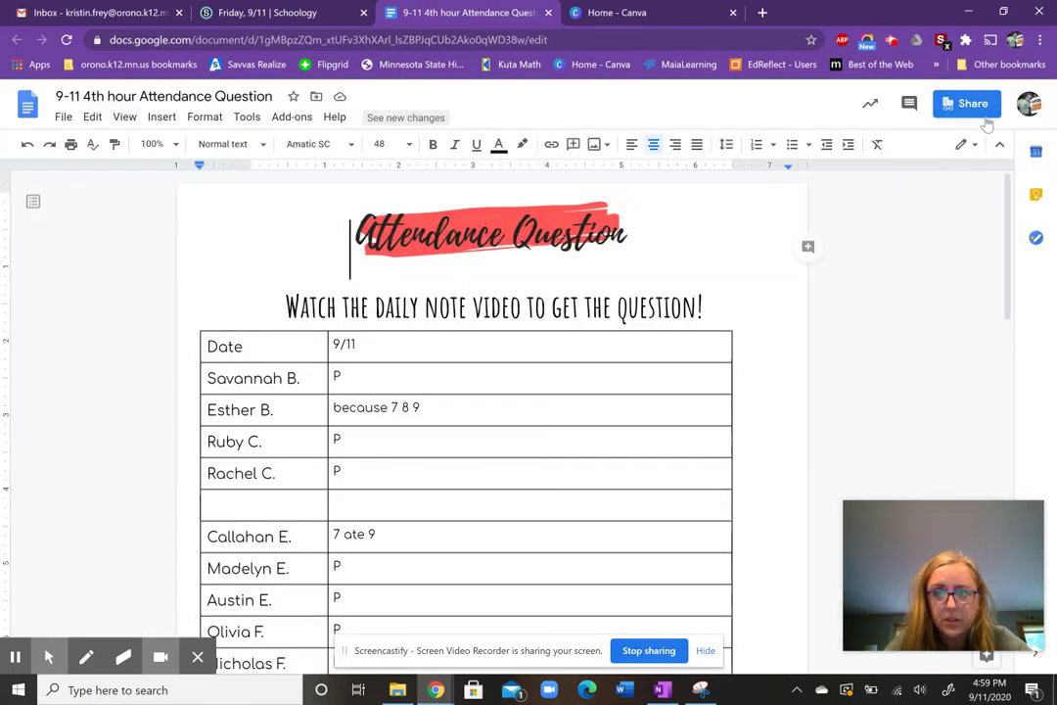
click(982, 116)
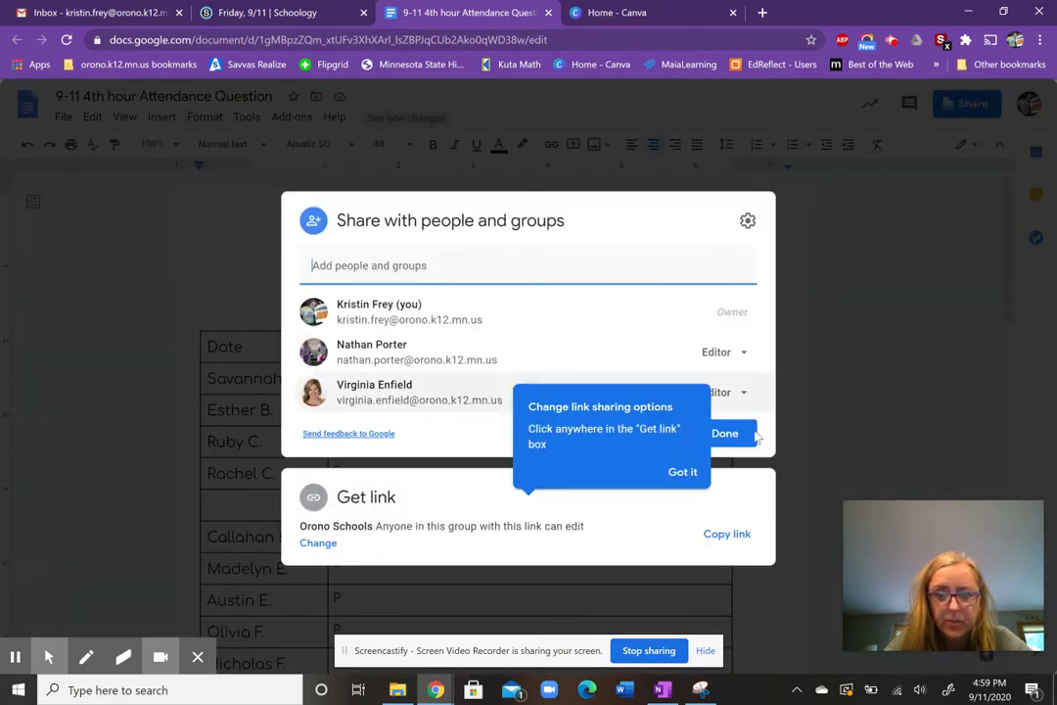
click(725, 534)
Paste the Doc URL, title the link '3rd hour Attendance', insert it, and create the page
click(306, 10)
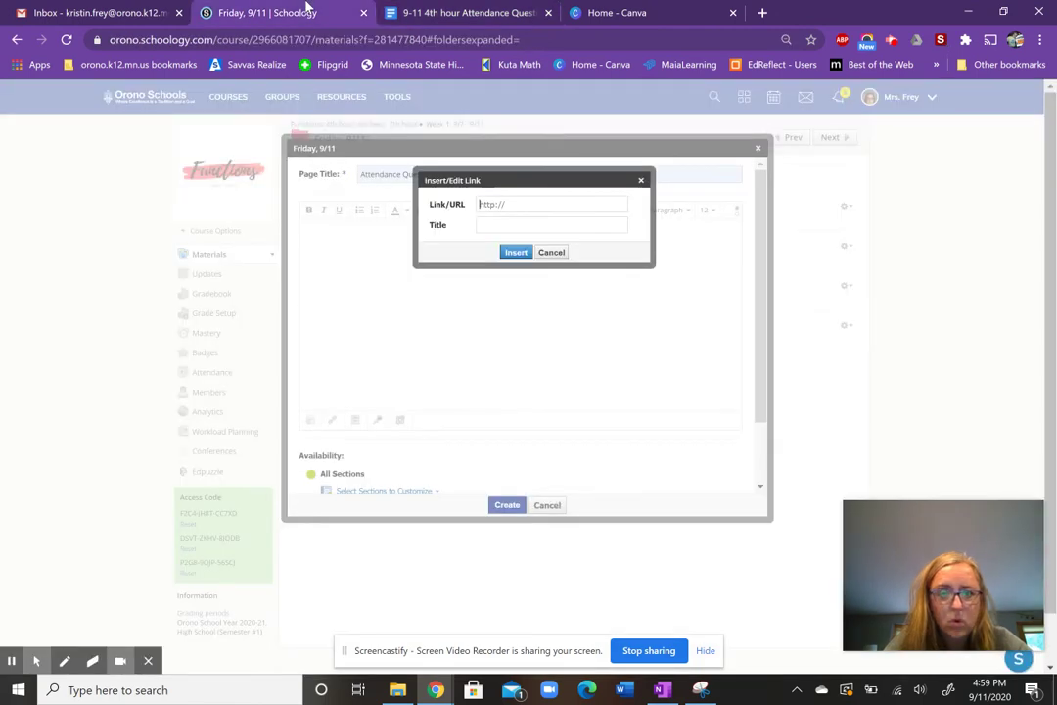
right_click(514, 203)
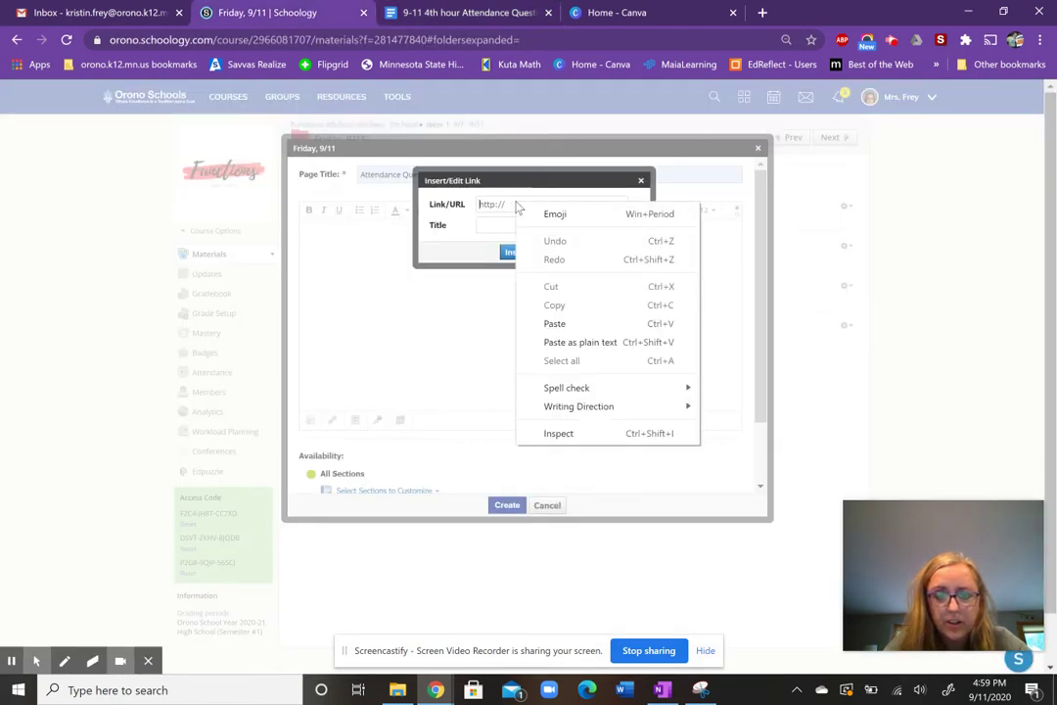
click(563, 327)
click(502, 222)
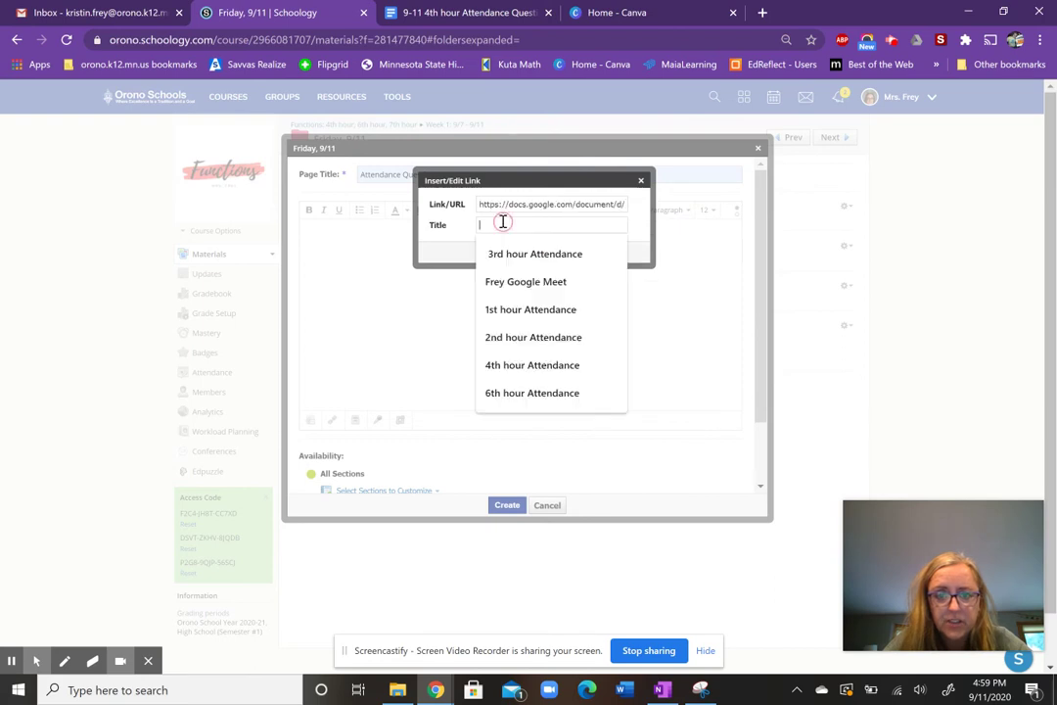
click(523, 257)
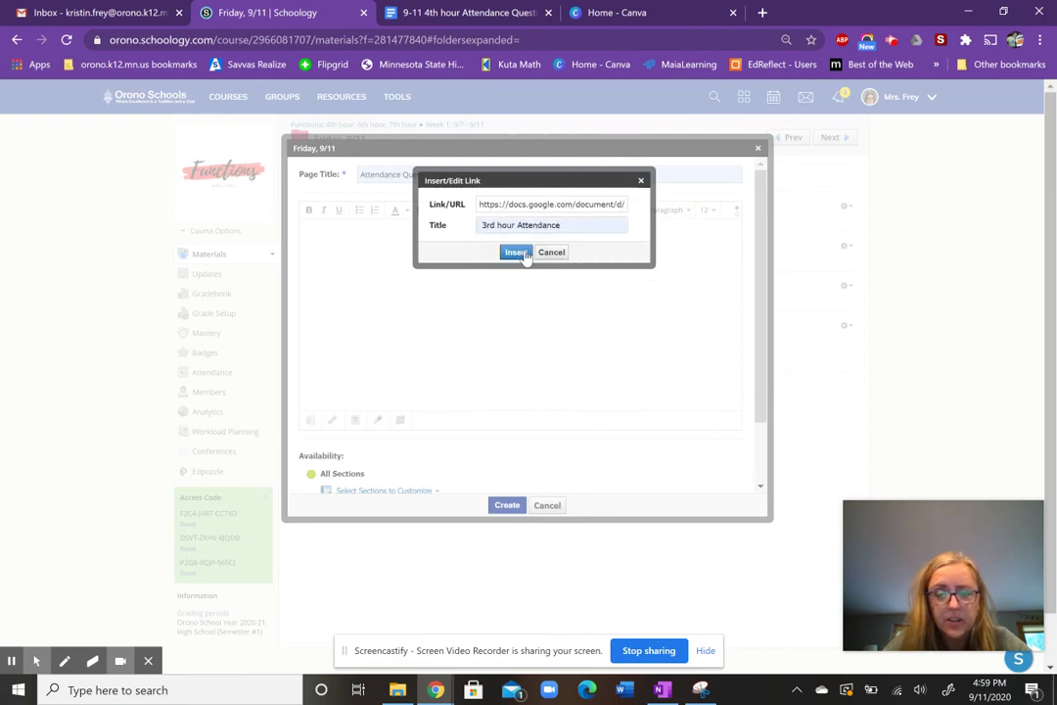
click(520, 253)
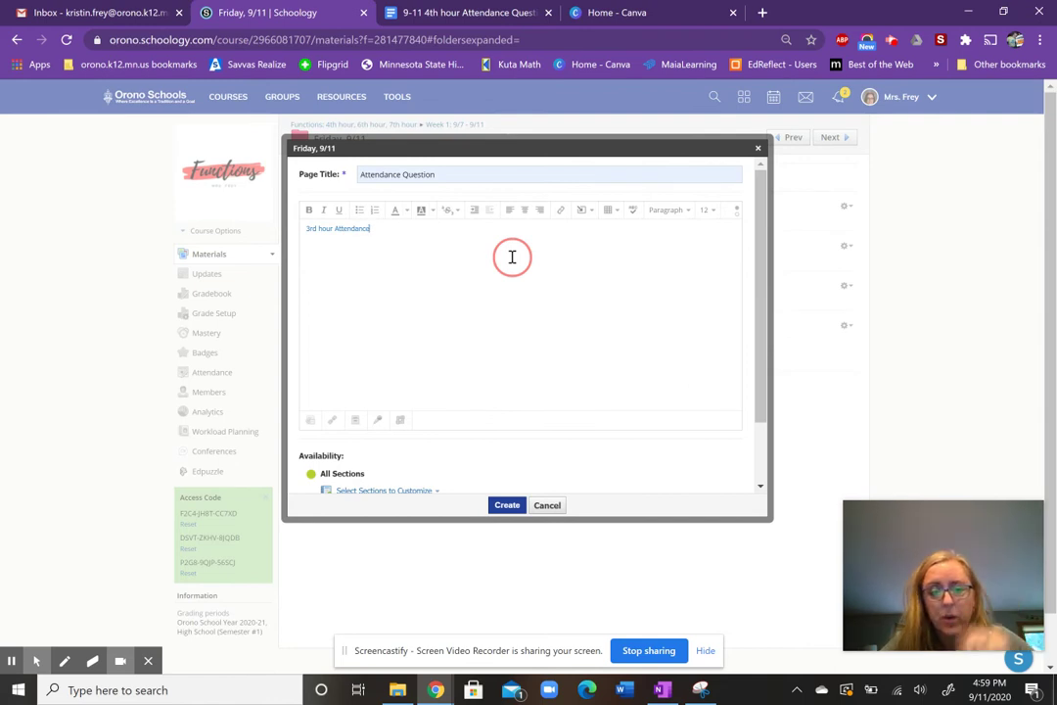
click(506, 506)
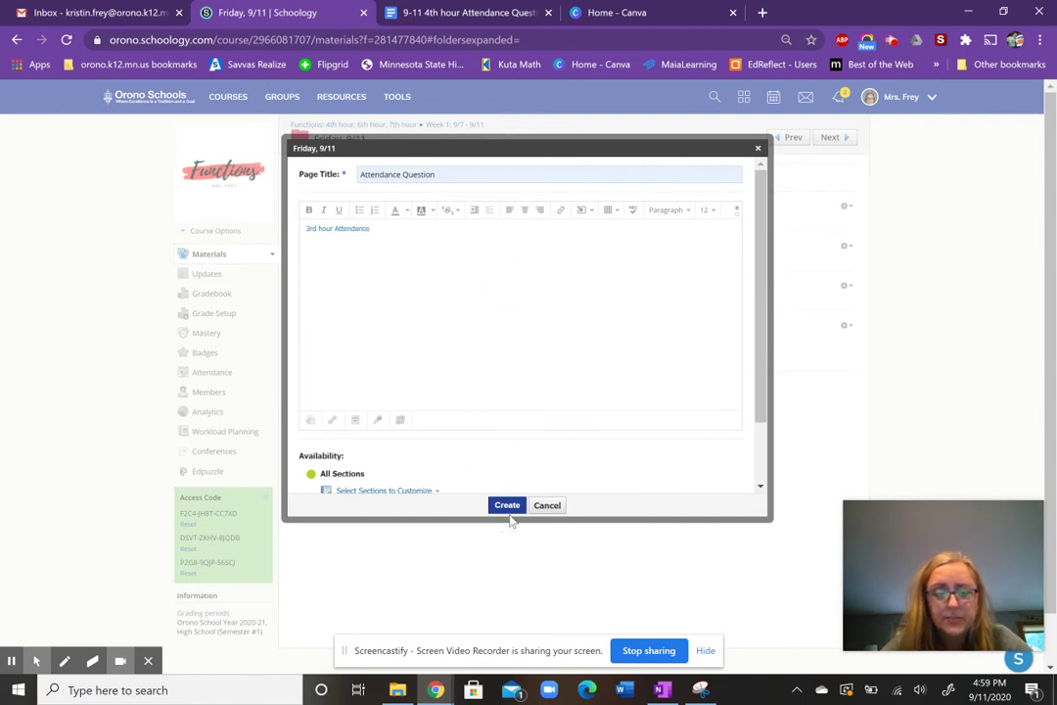
Confirm page creation, then delete the duplicate Attendance Question page from Friday, 9/11
click(508, 507)
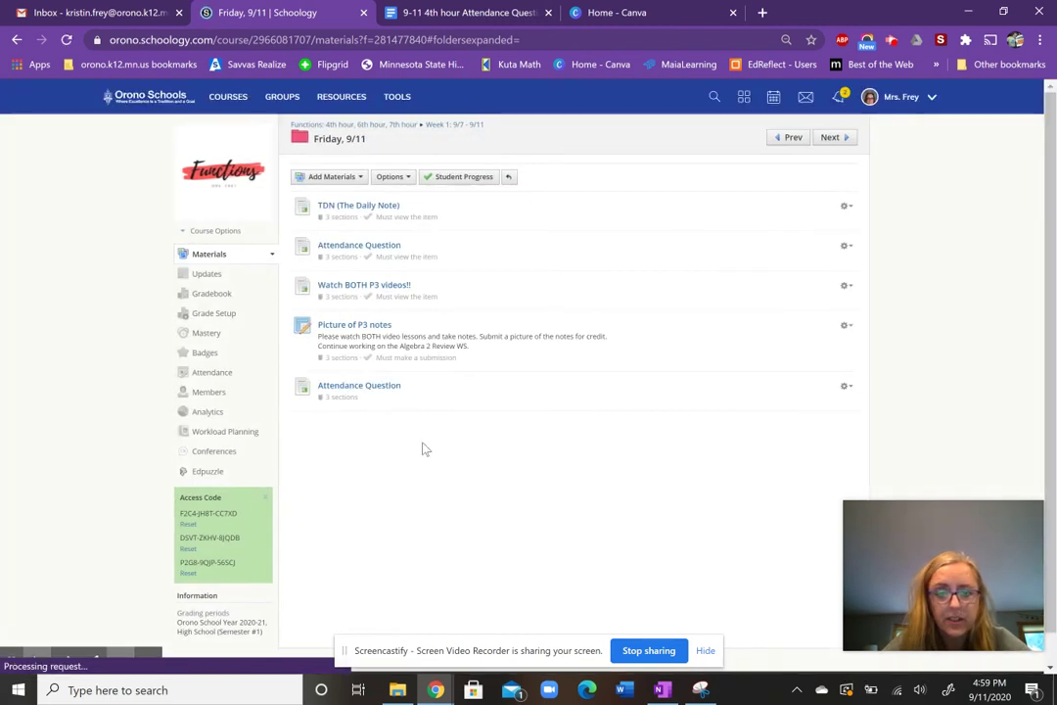
click(845, 387)
click(793, 467)
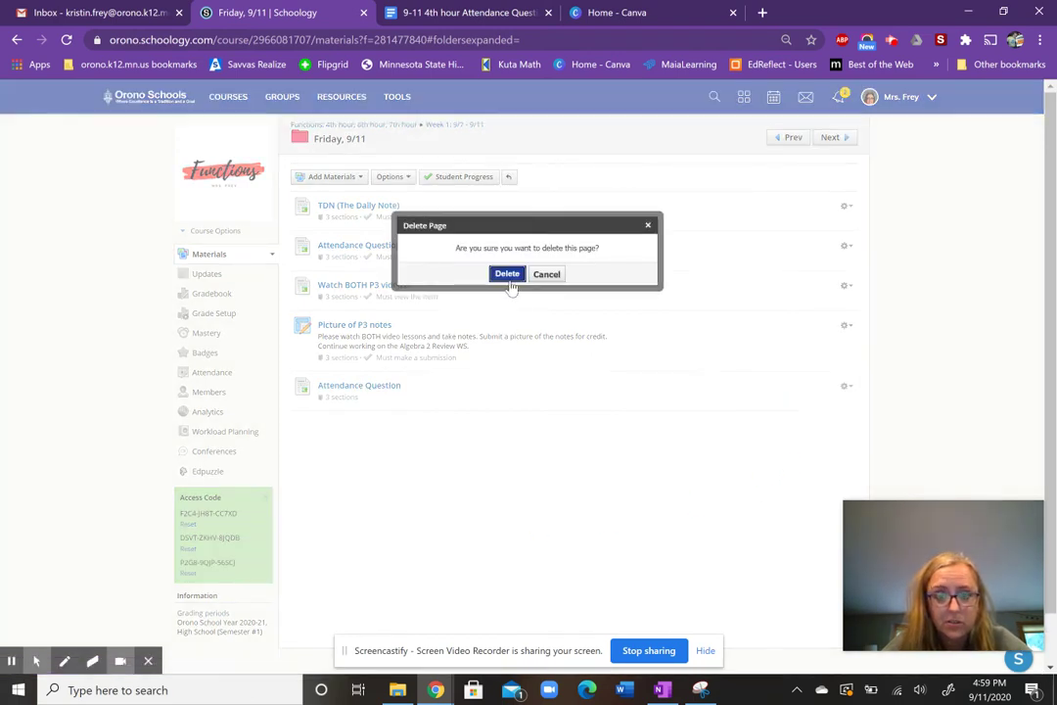
key(Return)
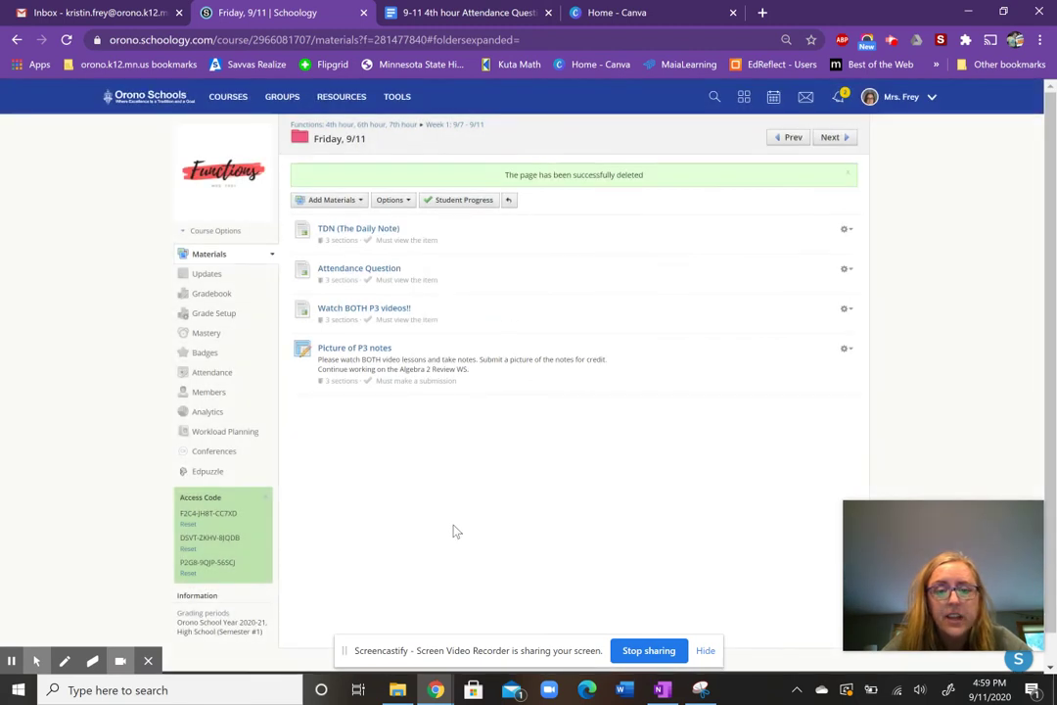
click(392, 201)
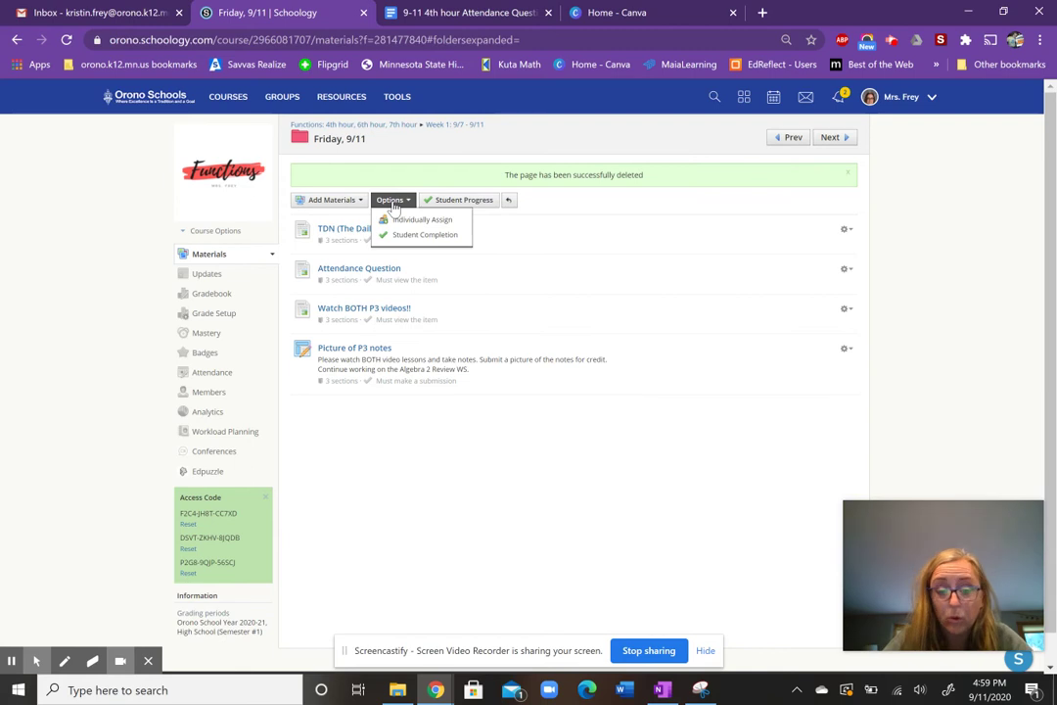
click(415, 234)
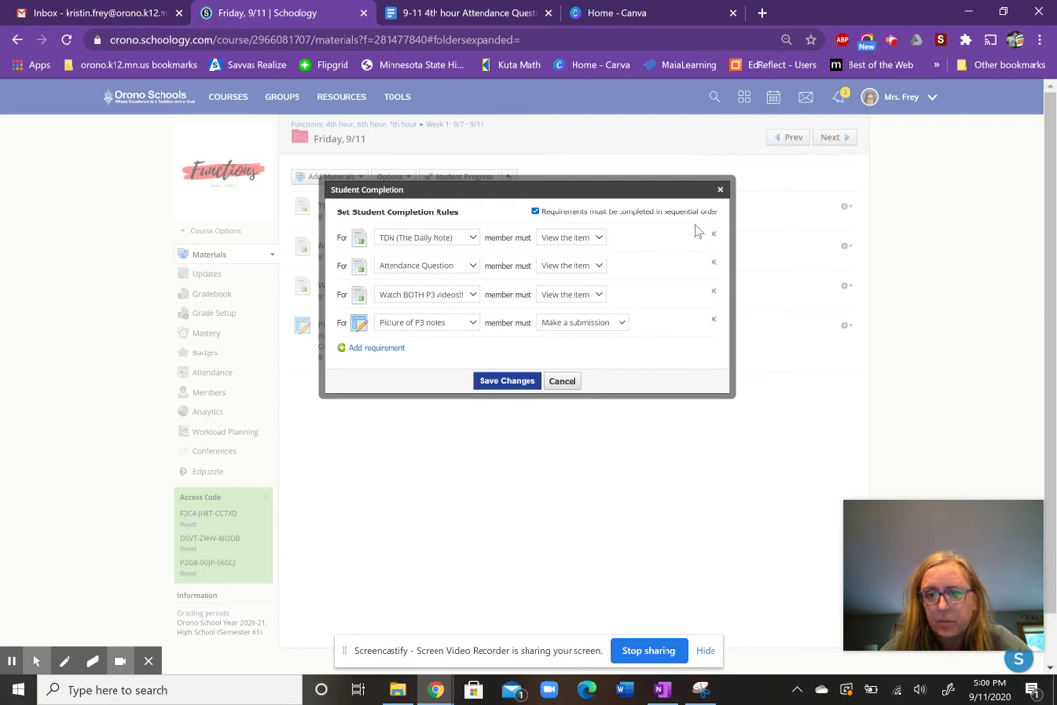
click(563, 382)
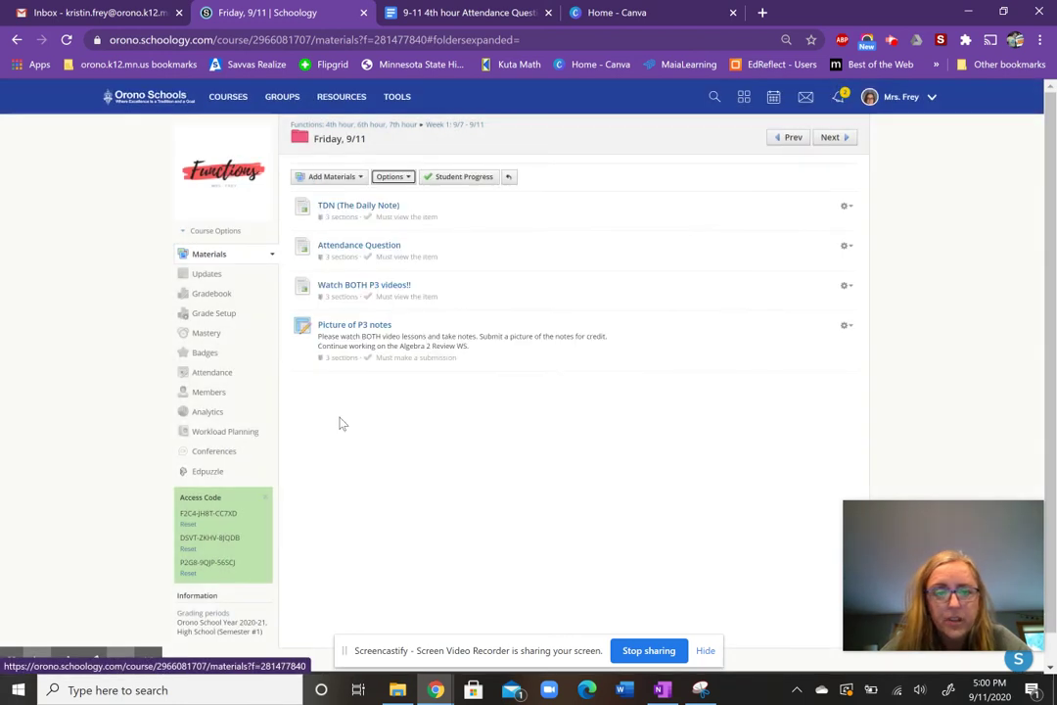